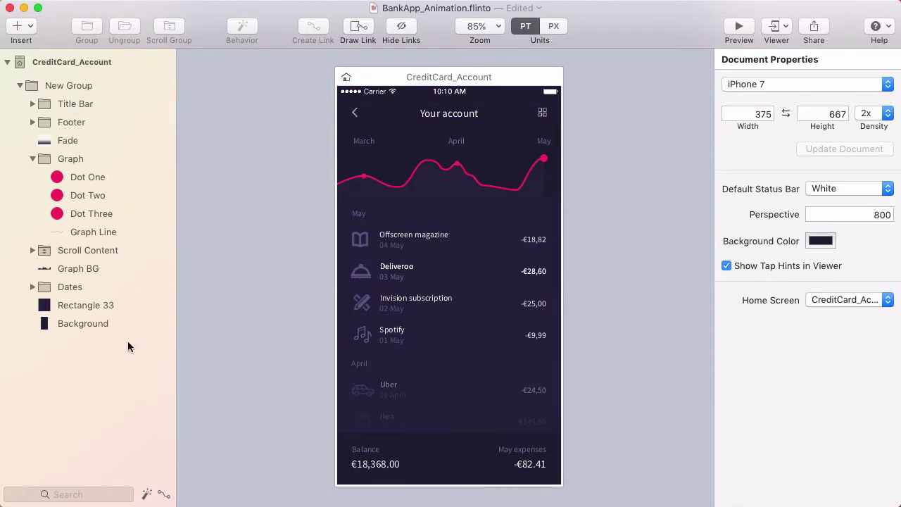
Step: Select the New Group layer and open the Behavior Designer for it
left_click(73, 83)
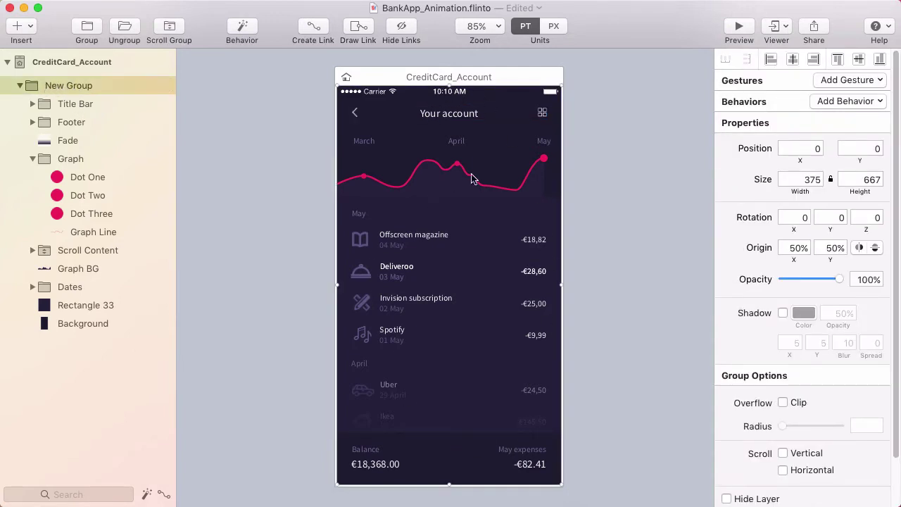
left_click(243, 28)
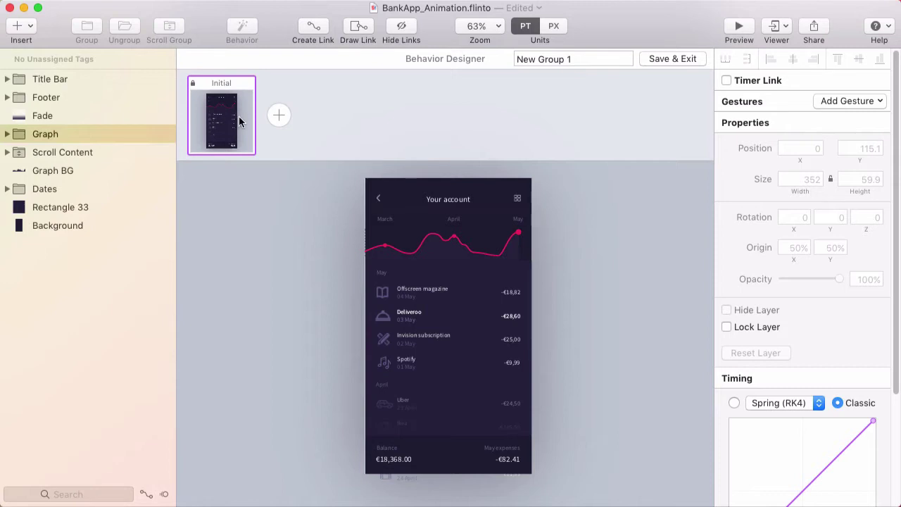
Step: Add a New State and start editing the pink Graph Line's points
left_click(278, 115)
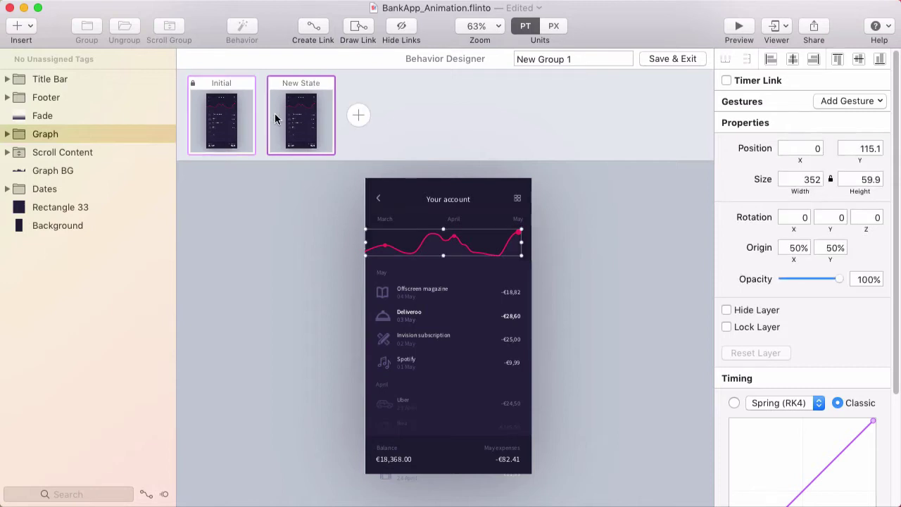
left_click(580, 237)
scroll(461, 232, "up", 5)
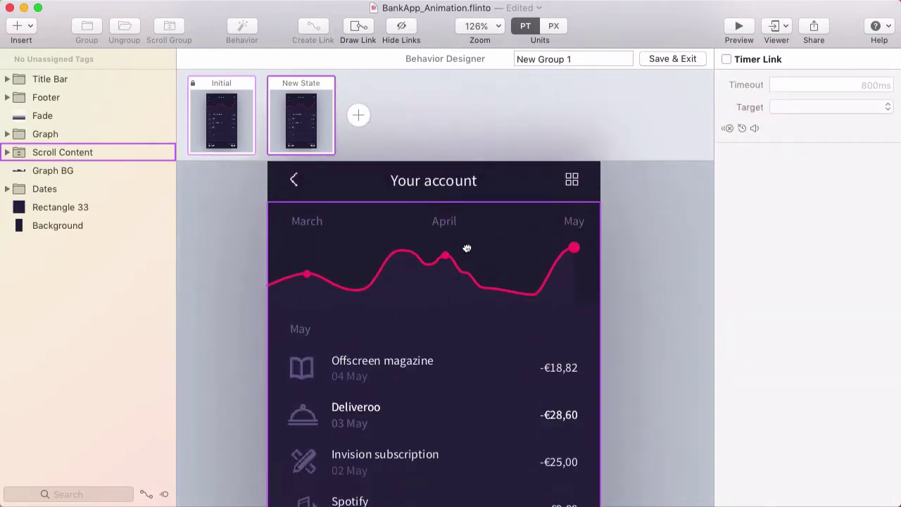
left_click(320, 238)
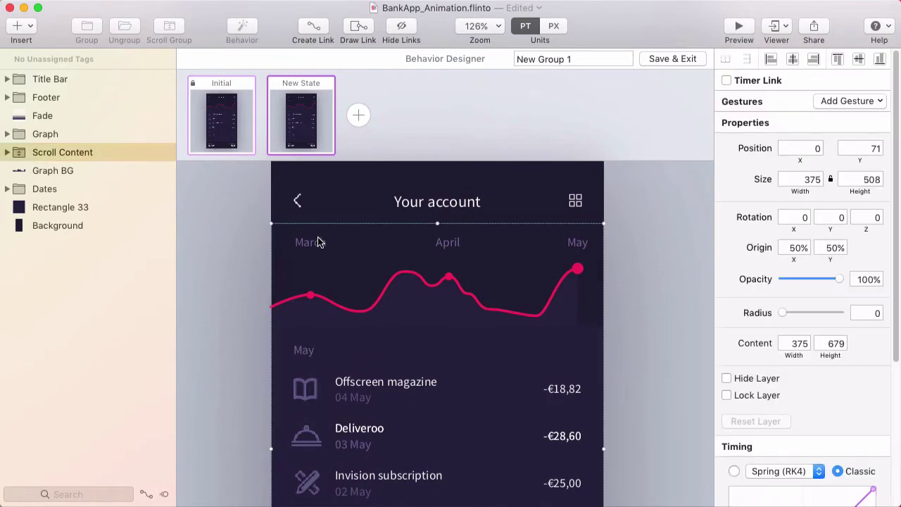
double_click(421, 279)
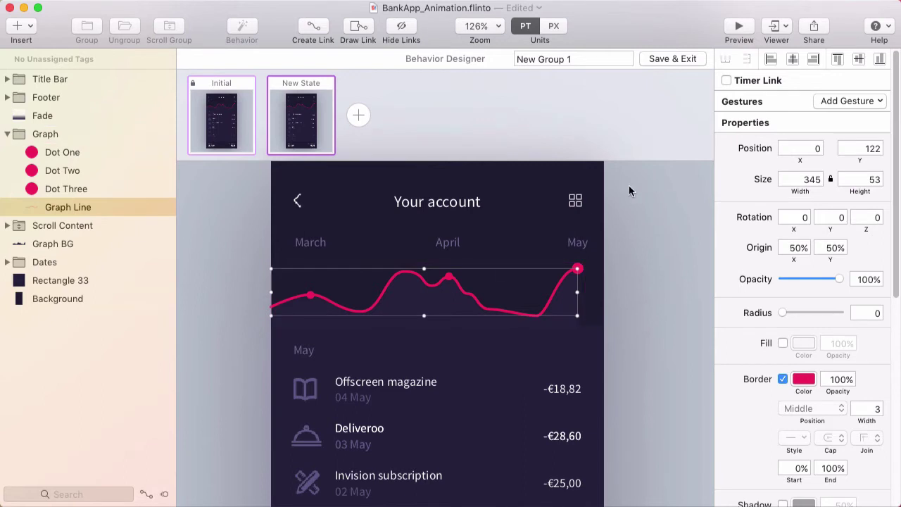
key("Return")
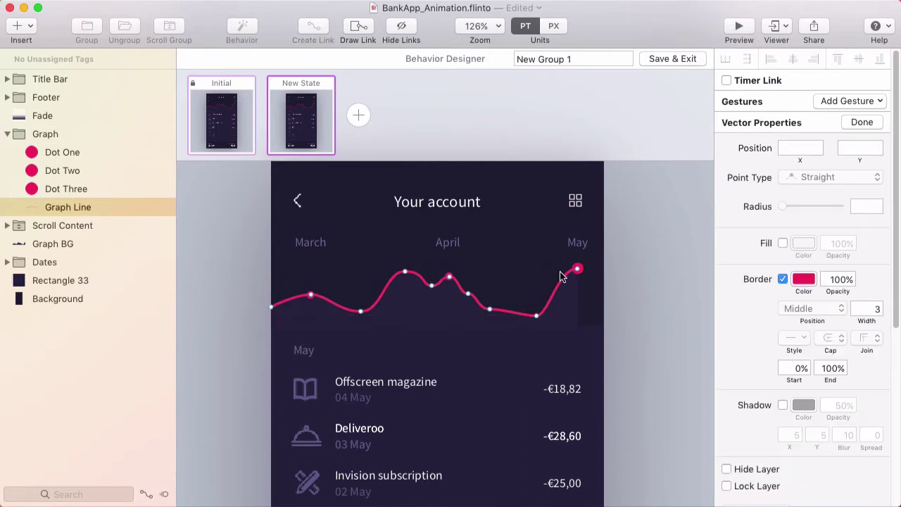
Step: Align all graph line points flat, raise the line under the header, and stretch its end right
left_click_drag(235, 242, 638, 332)
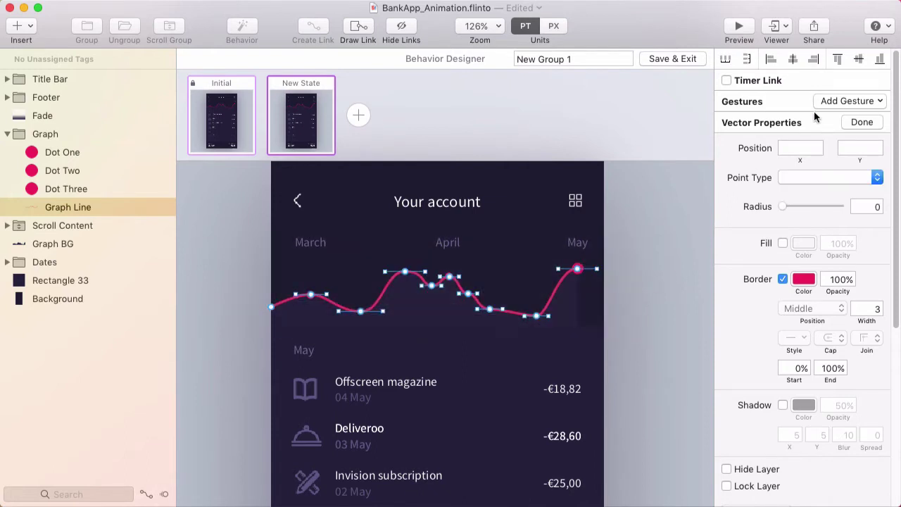
left_click(859, 60)
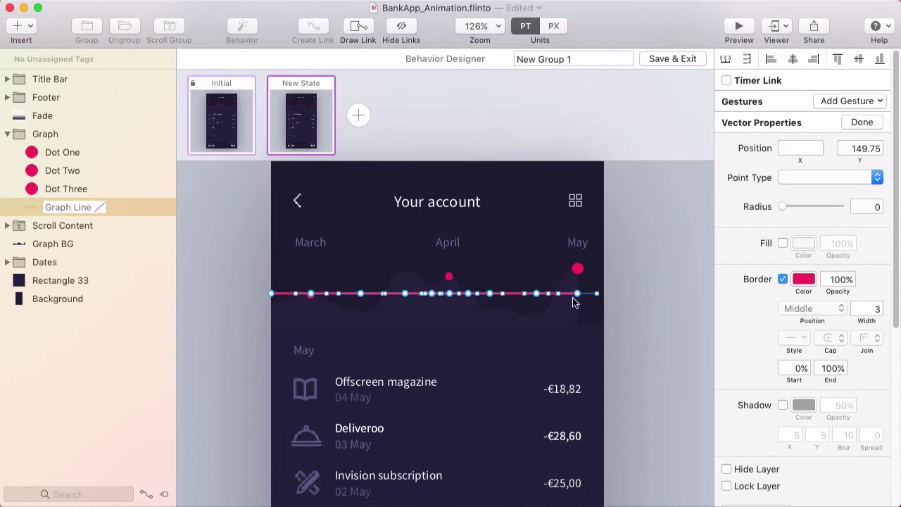
left_click_drag(577, 294, 572, 224)
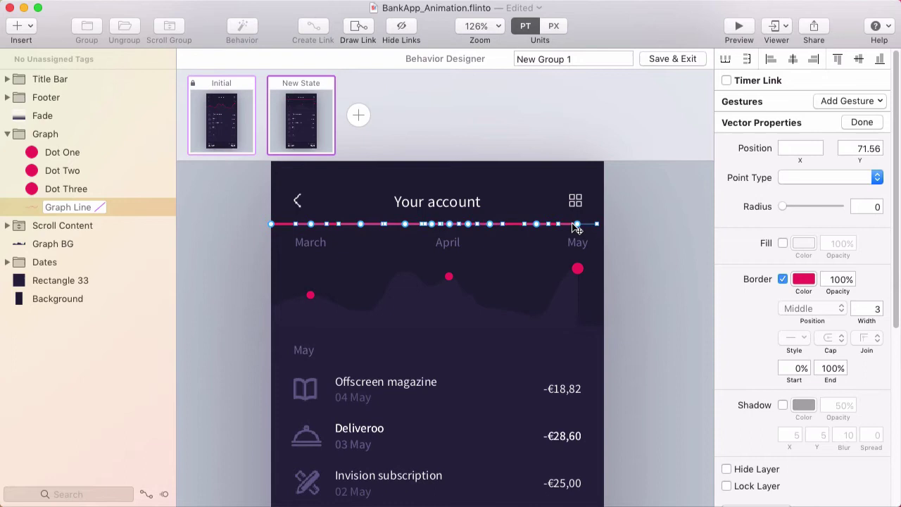
key("Escape")
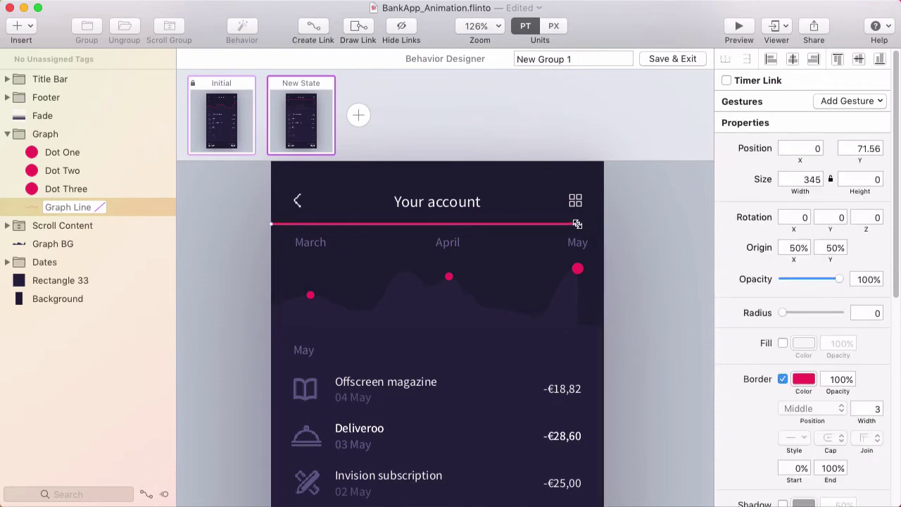
double_click(577, 224)
left_click_drag(577, 224, 605, 226)
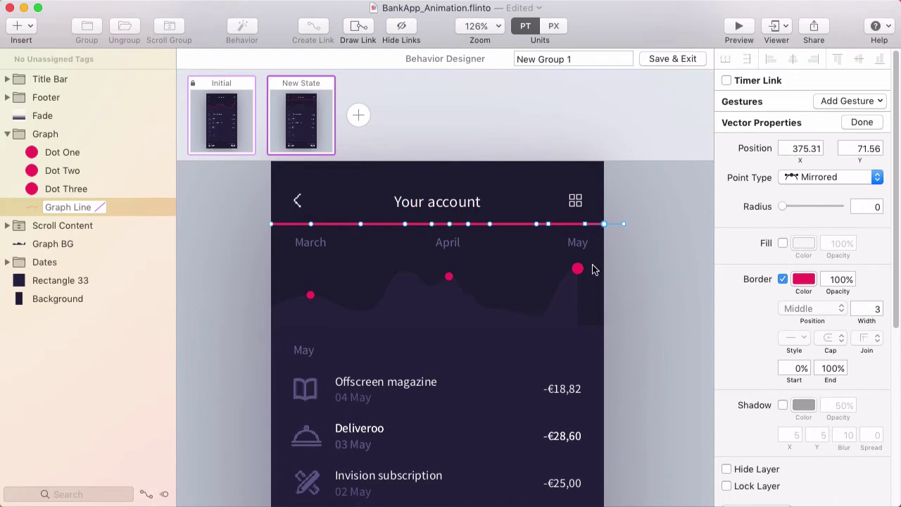
key("Escape")
key("Escape")
Step: Move the May, April and March dots up onto the flattened line
left_click_drag(578, 271, 578, 224)
left_click_drag(450, 280, 449, 225)
left_click_drag(310, 299, 309, 224)
Step: Zoom in to shrink the April and May dots, then zoom back out to the full screen
left_click(325, 224)
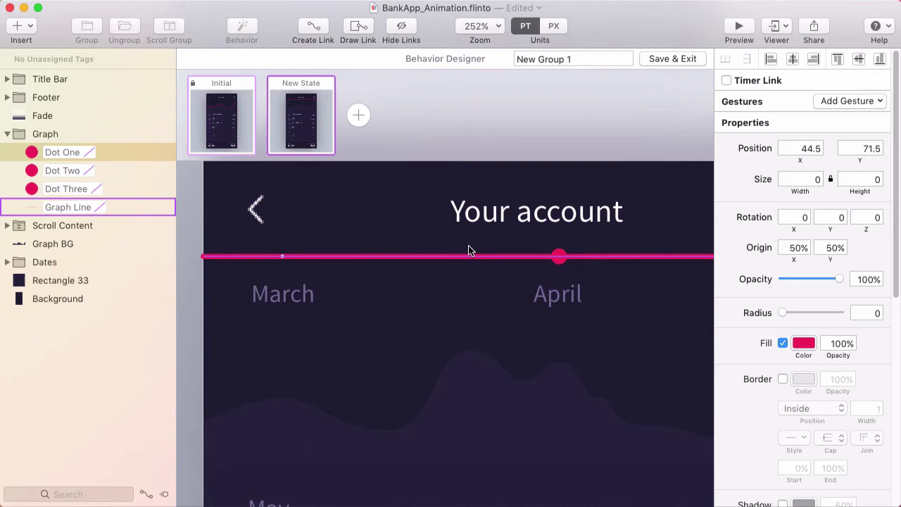
left_click(560, 256)
mouse_move(569, 248)
left_mouse_down()
mouse_move(557, 256)
mouse_move(575, 260)
left_mouse_up()
scroll(611, 251, "right", 5)
left_click(569, 262)
key("Escape")
scroll(611, 284, "left", 5)
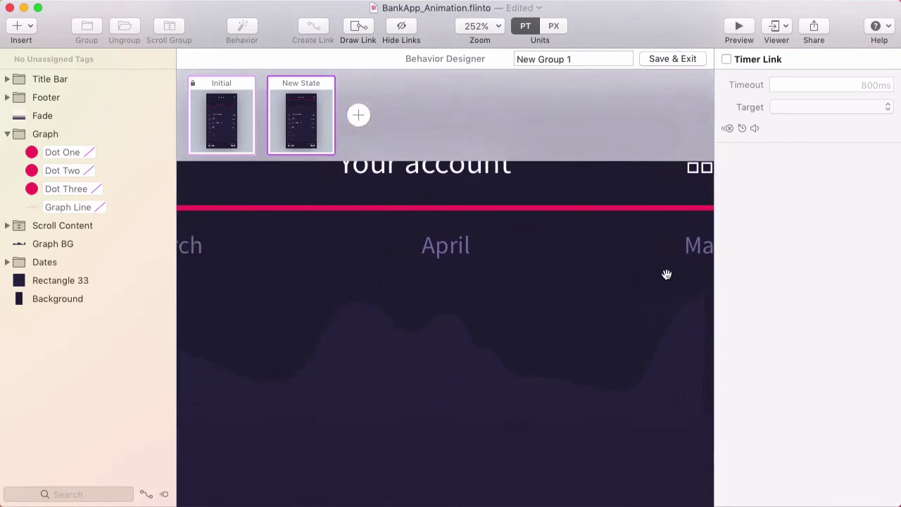
key("super+0")
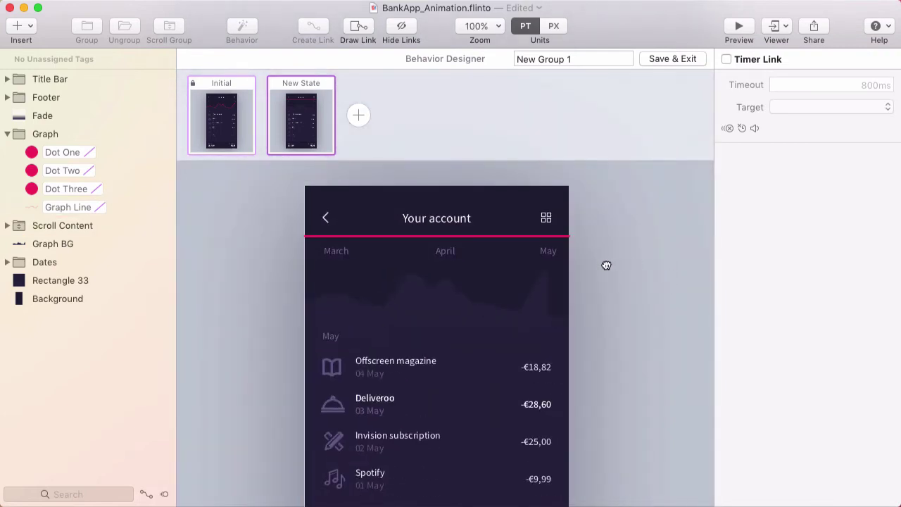
scroll(563, 256, "left", 1)
Step: Move the month date labels up under the header line and fade their opacity out
left_click(556, 250)
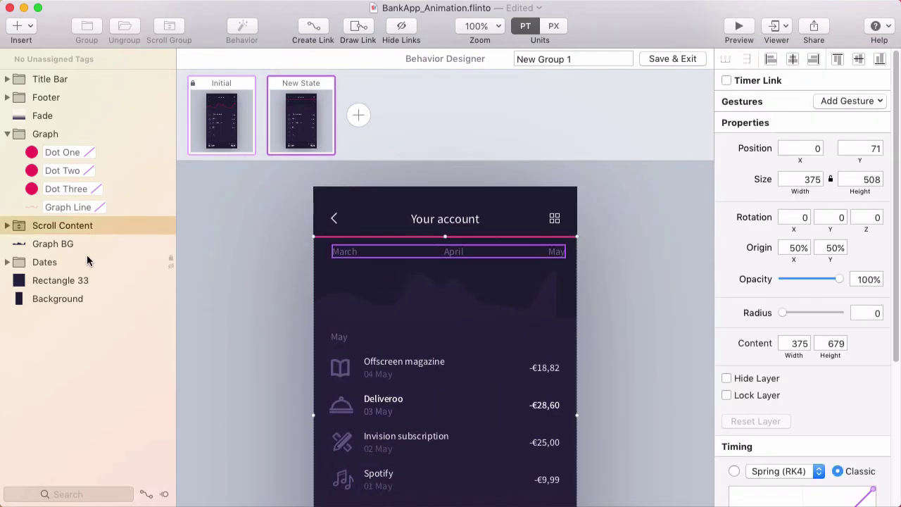
left_click(58, 261)
left_click_drag(456, 255, 456, 243)
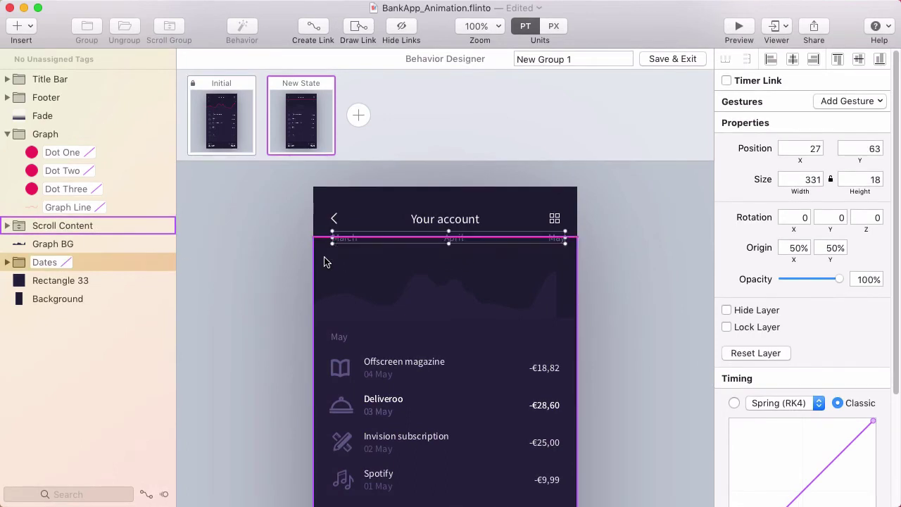
key("Up")
key("Up")
key("Up")
key("Up")
key("Up")
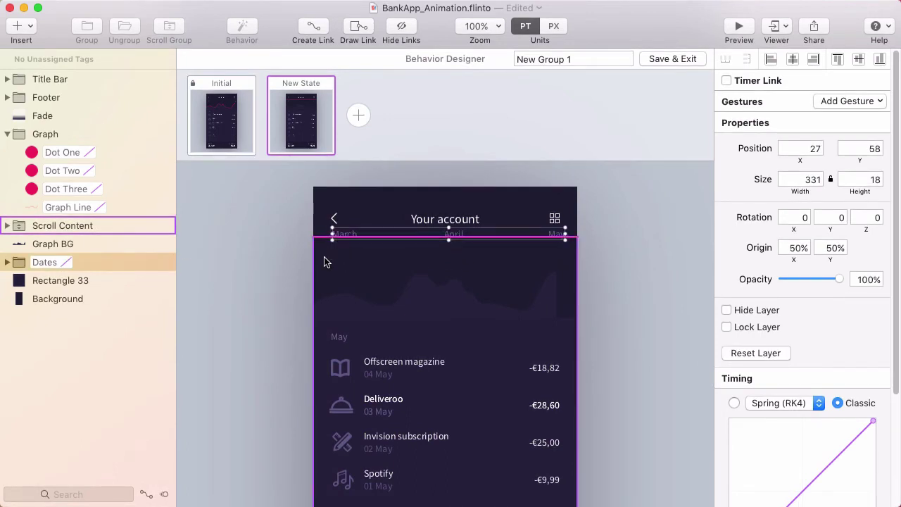
left_click_drag(838, 284, 778, 279)
left_click(646, 215)
left_click(433, 298)
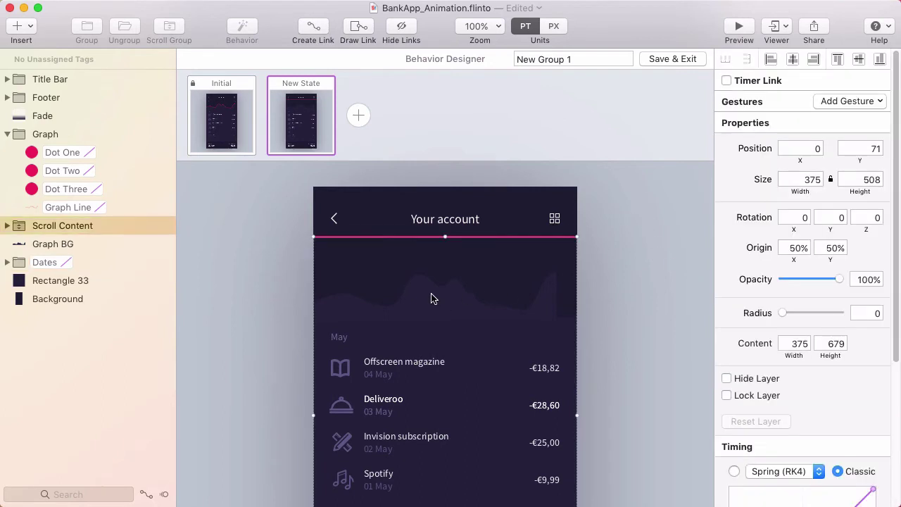
Step: Align all Graph BG points onto one level and raise them up to the header
left_click(434, 300)
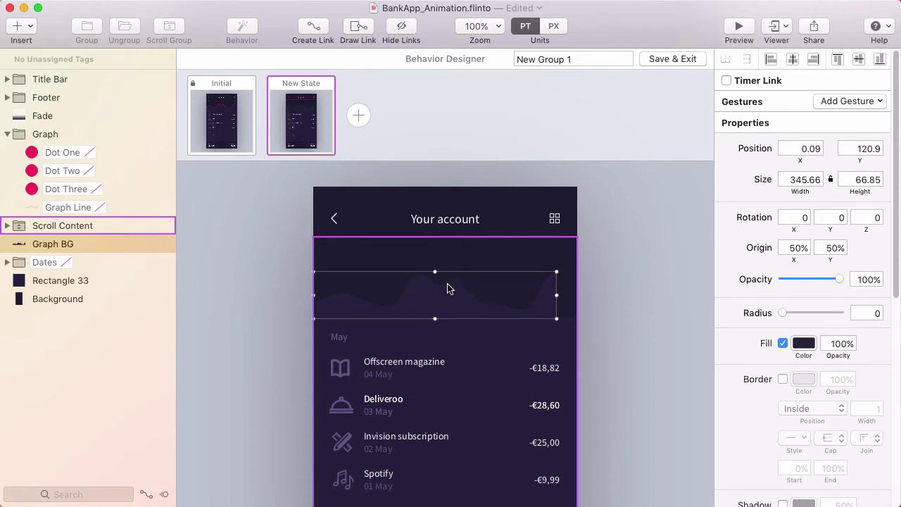
double_click(540, 302)
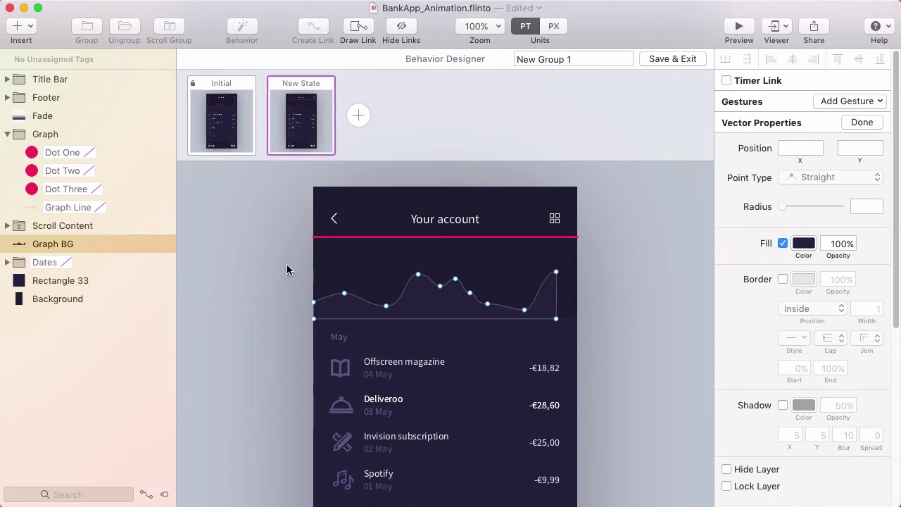
left_click_drag(292, 259, 602, 313)
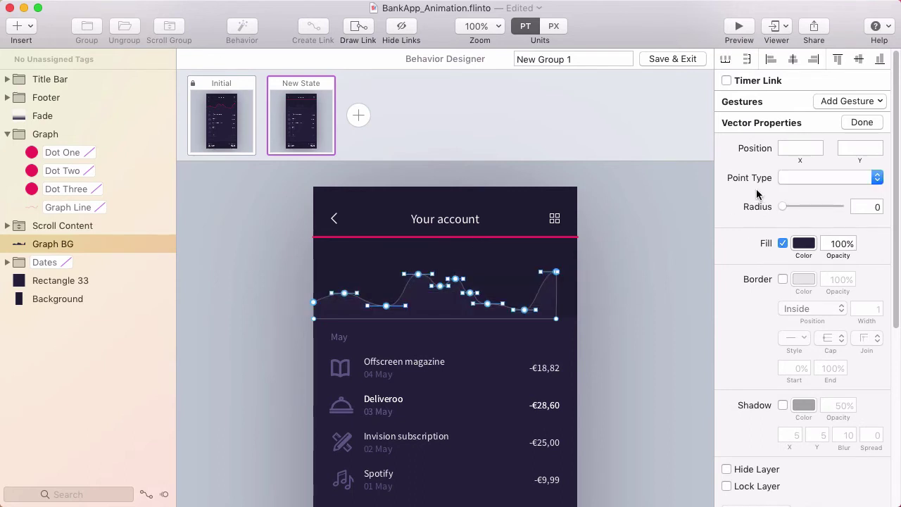
left_click(859, 60)
left_click_drag(526, 292, 527, 238)
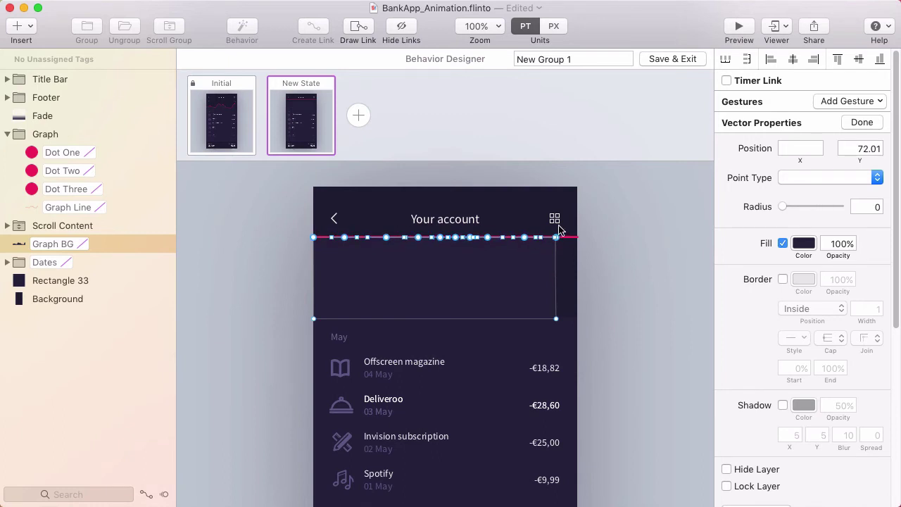
Step: Stretch the Graph BG's right-edge points out to the screen edge and finish editing
left_click(556, 237)
left_click(557, 320, "shift")
left_click_drag(557, 320, 578, 320)
left_click(620, 264)
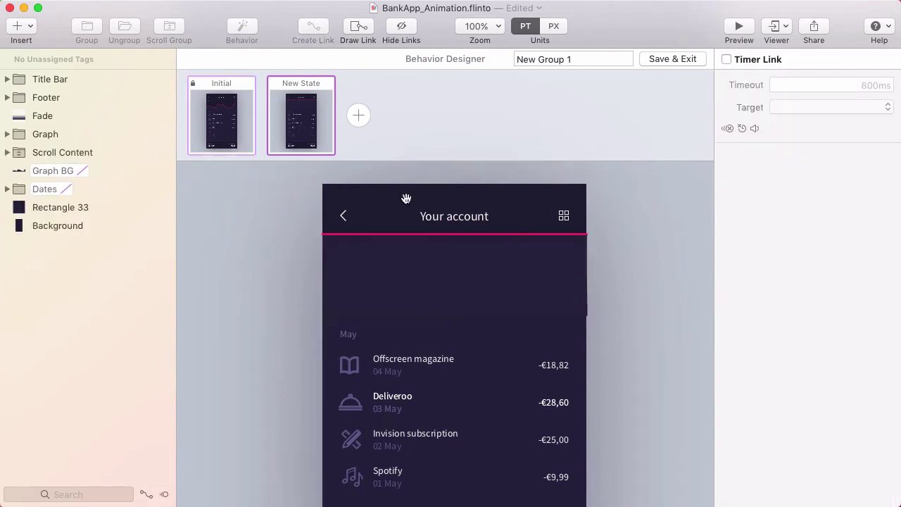
Step: Link a Scroll gesture on Scroll Content from Initial to New State over a 0–126 range
left_click(218, 123)
left_click(319, 123)
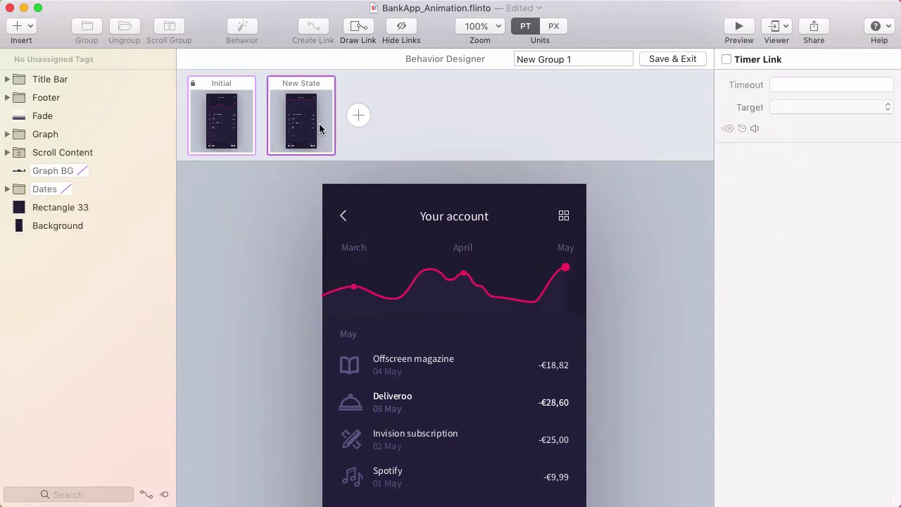
left_click(230, 133)
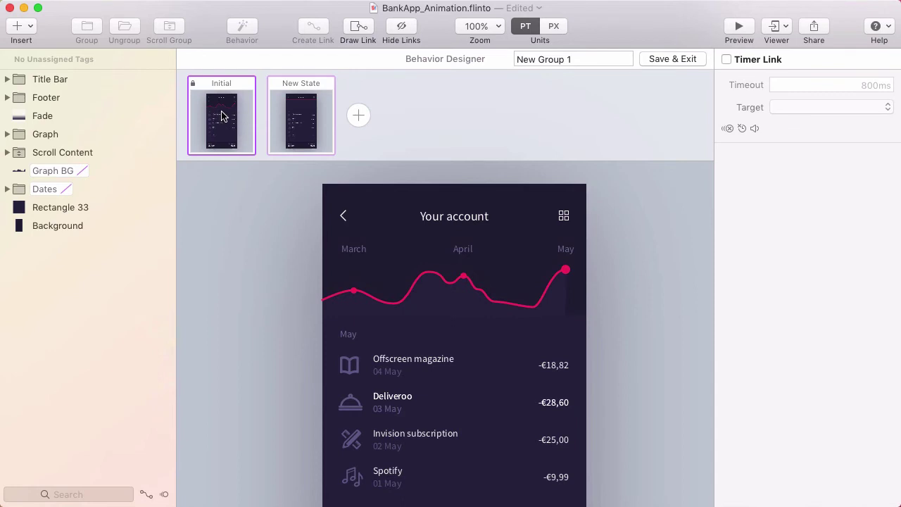
left_click(52, 157)
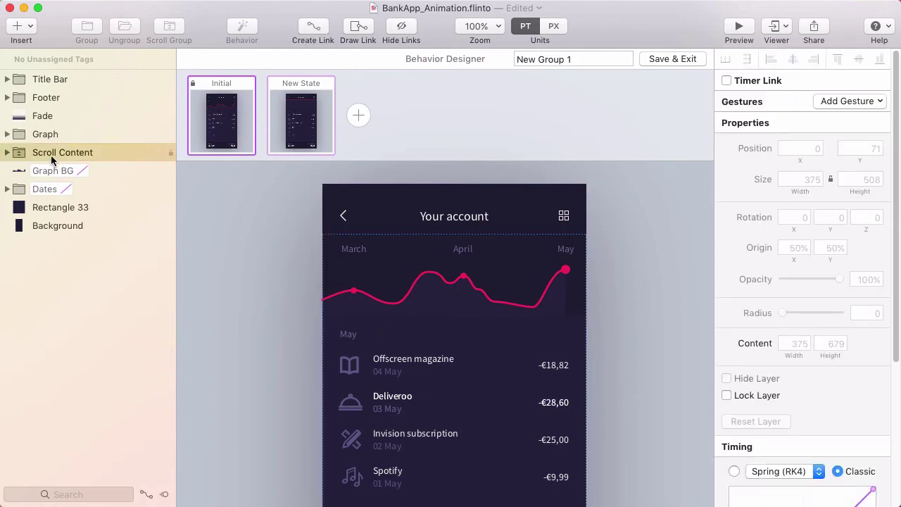
left_click(312, 28)
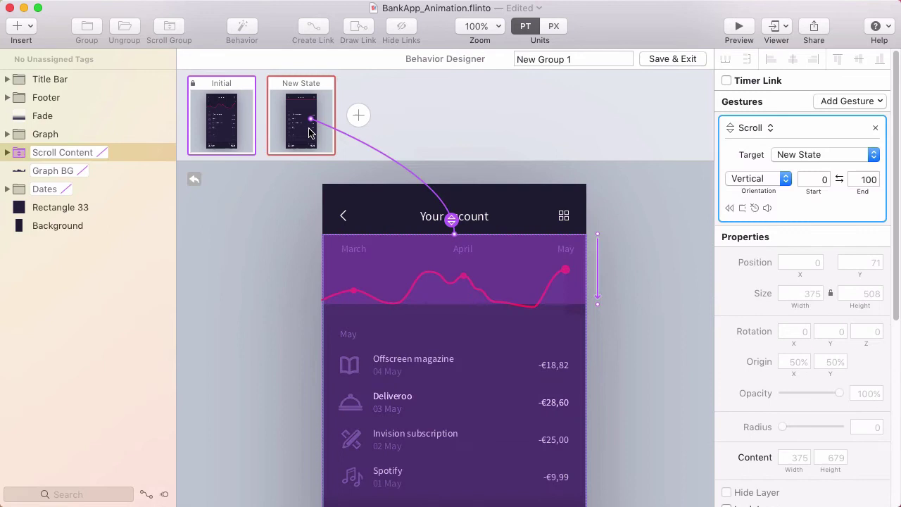
left_click(305, 120)
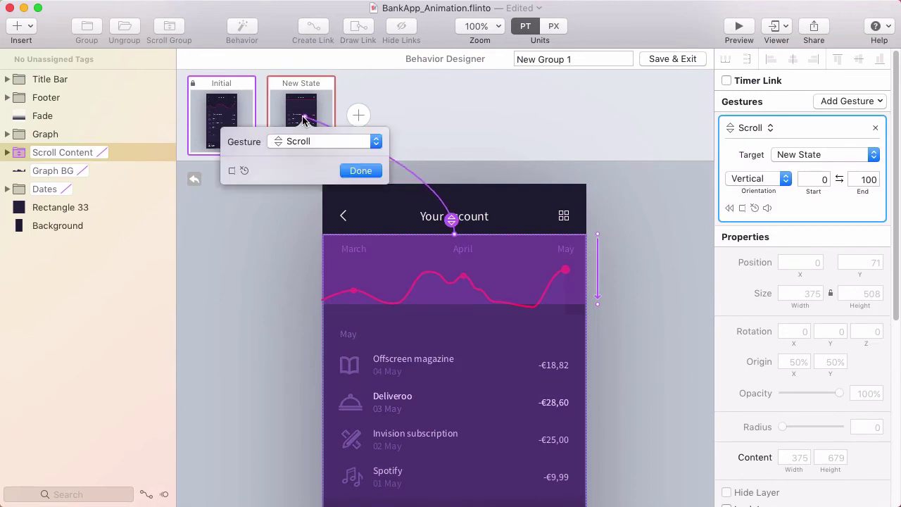
left_click(357, 171)
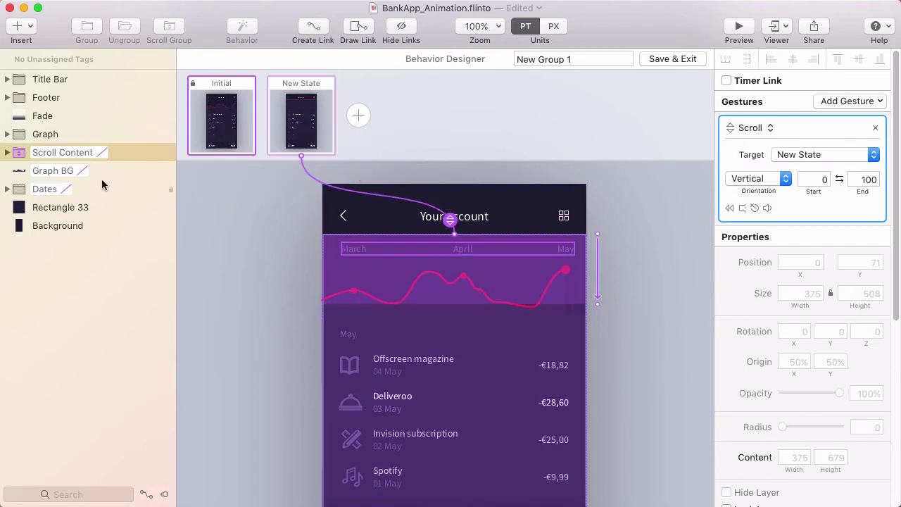
left_click_drag(598, 305, 598, 325)
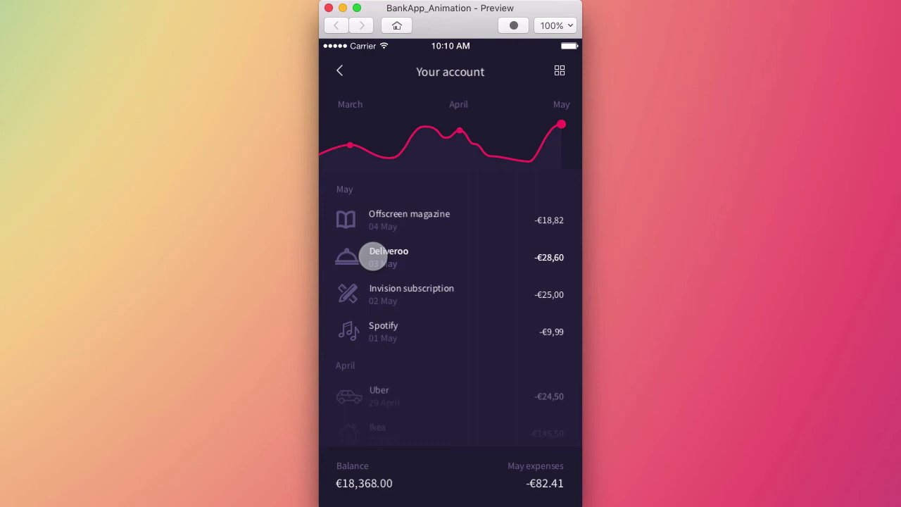
Step: Scroll the transactions list up and back down in Preview, collapsing and restoring the pink chart
left_click_drag(434, 329, 426, 267)
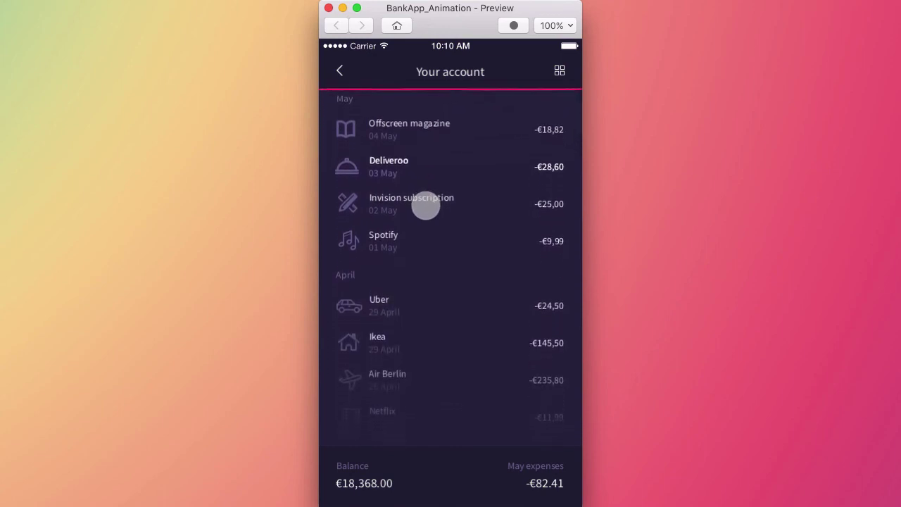
left_click_drag(426, 206, 427, 237)
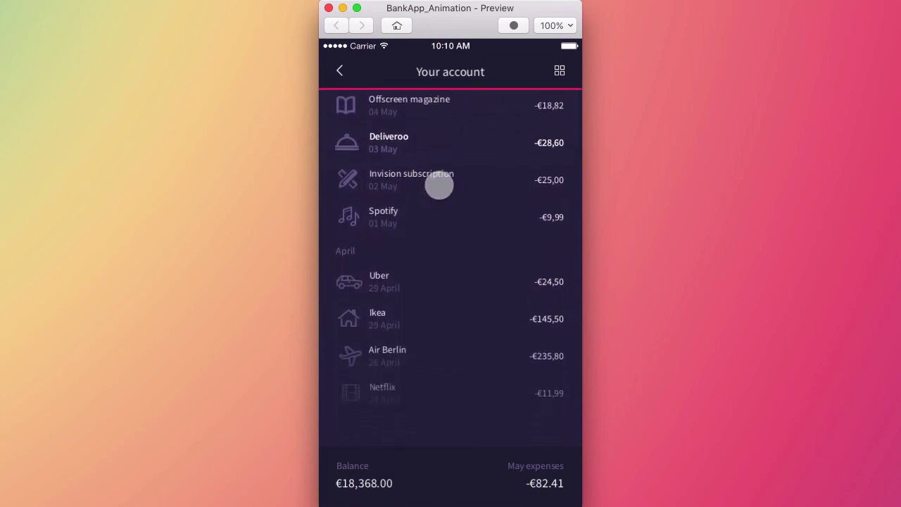
left_click_drag(438, 185, 450, 302)
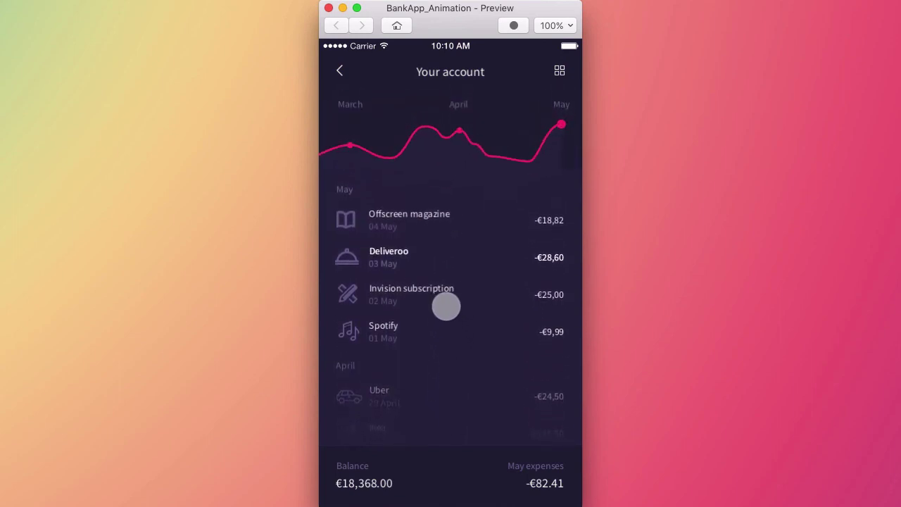
left_click_drag(446, 306, 450, 340)
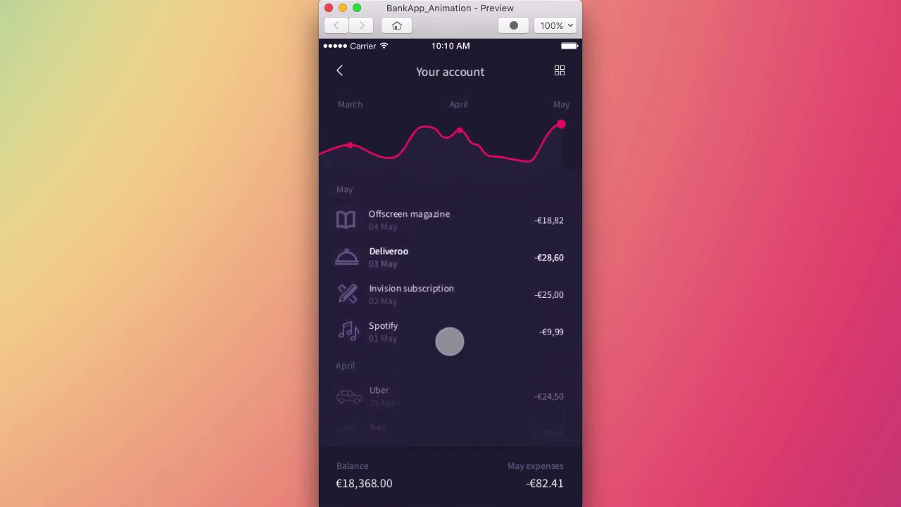